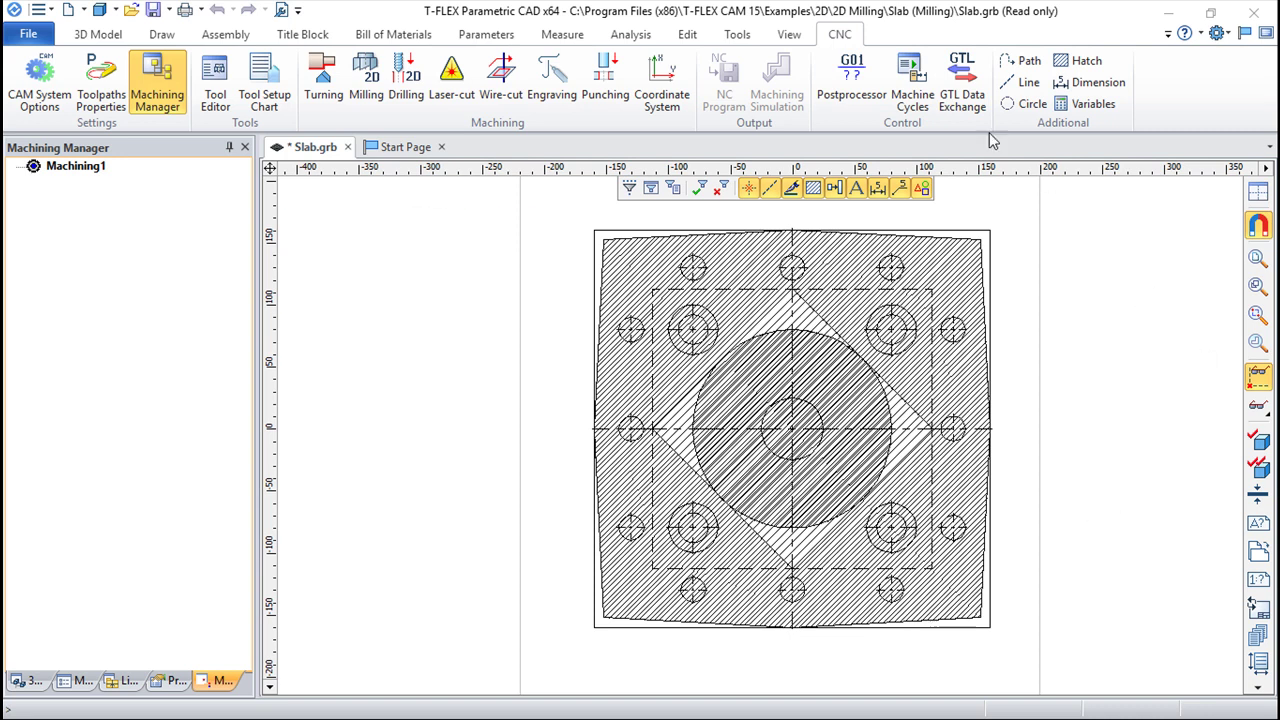
click(912, 88)
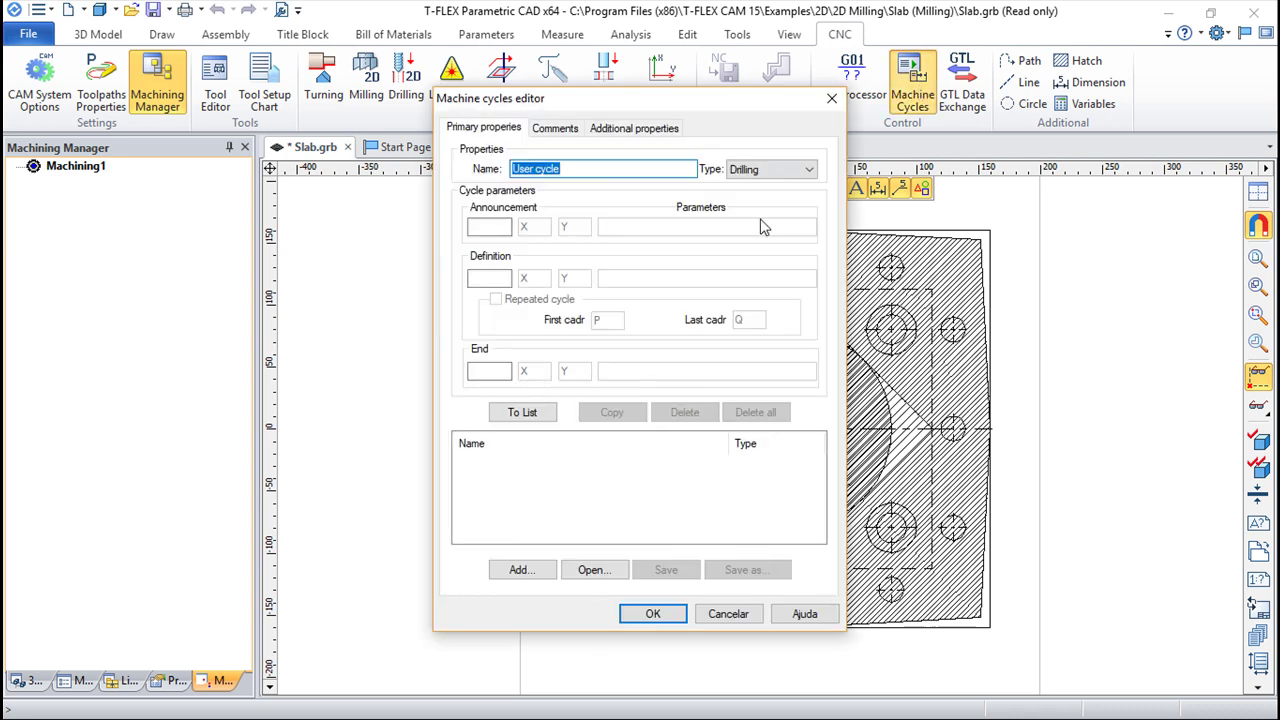
drag(697, 99, 643, 94)
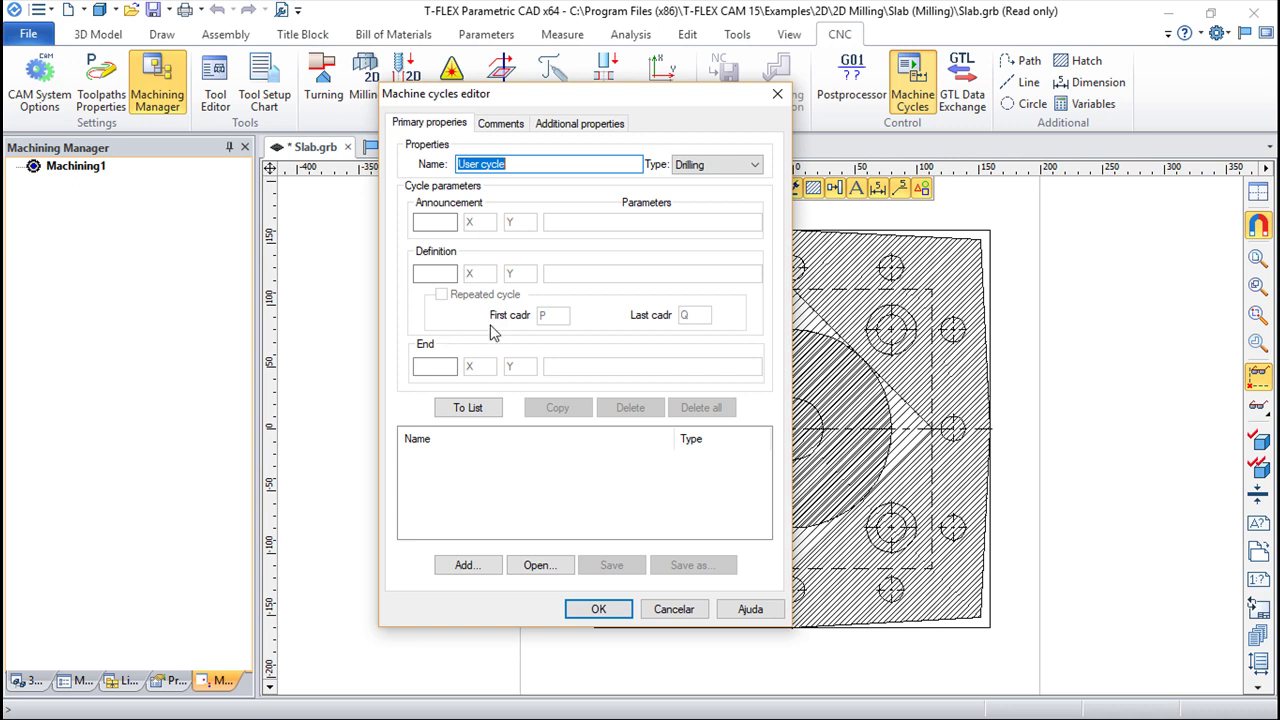
click(505, 123)
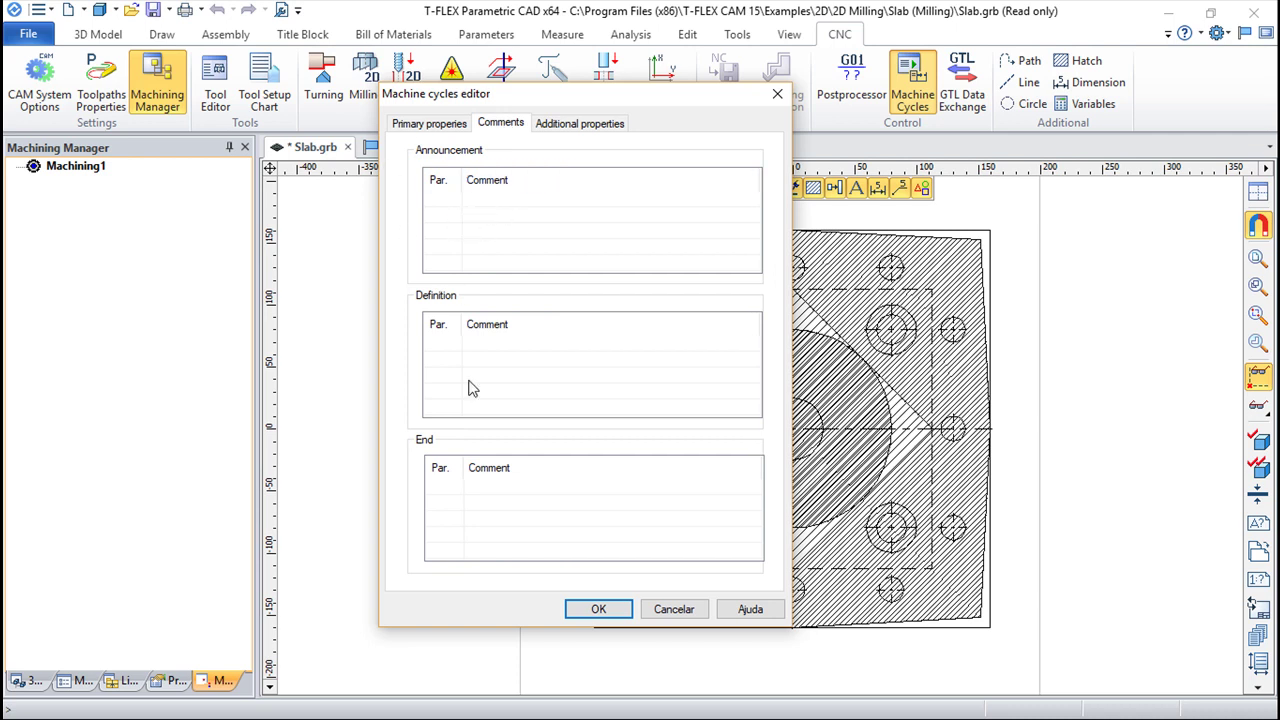
click(580, 126)
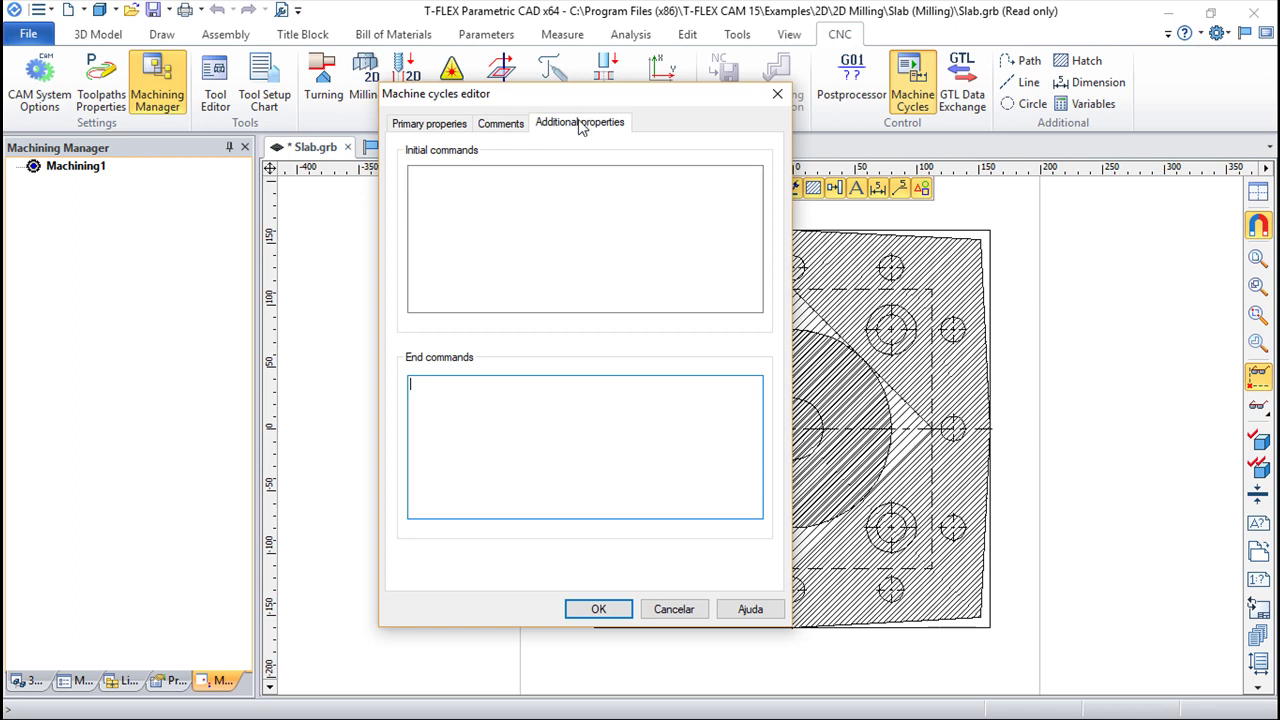
click(430, 122)
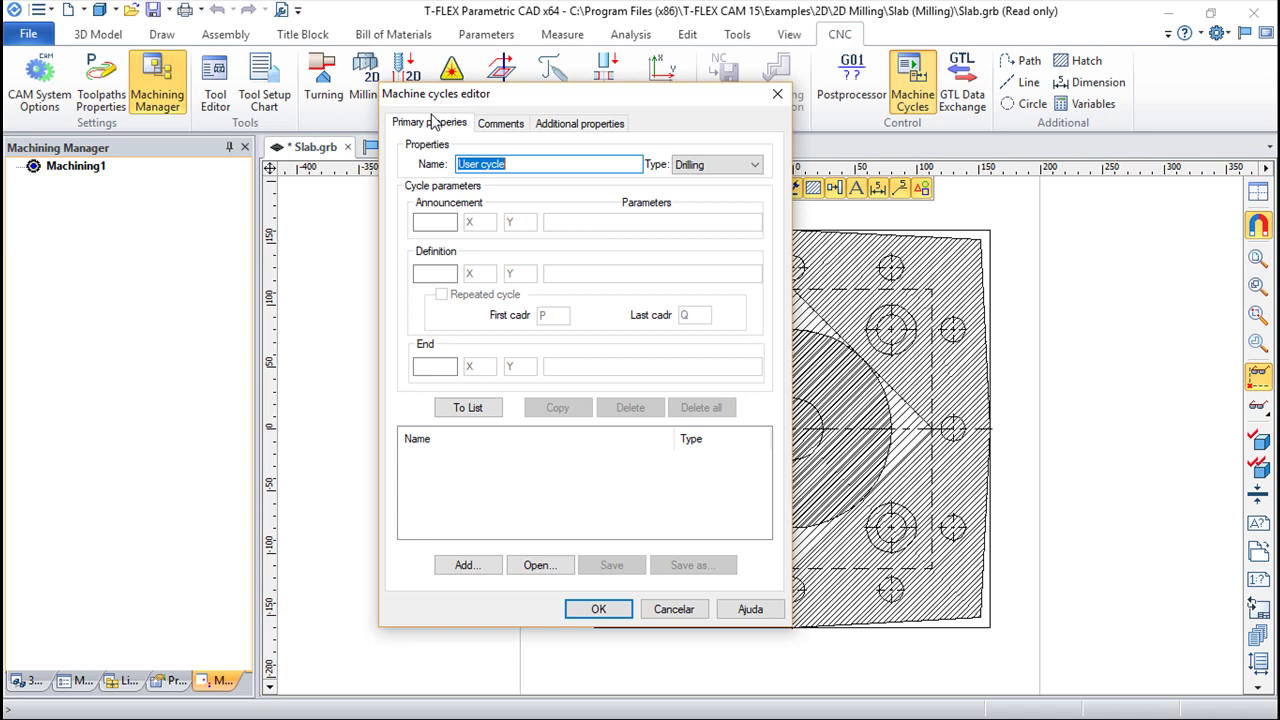
Name the new cycle 'Compensation G43' and set its type to Milling
text(Compen)
text(sation)
text( G43)
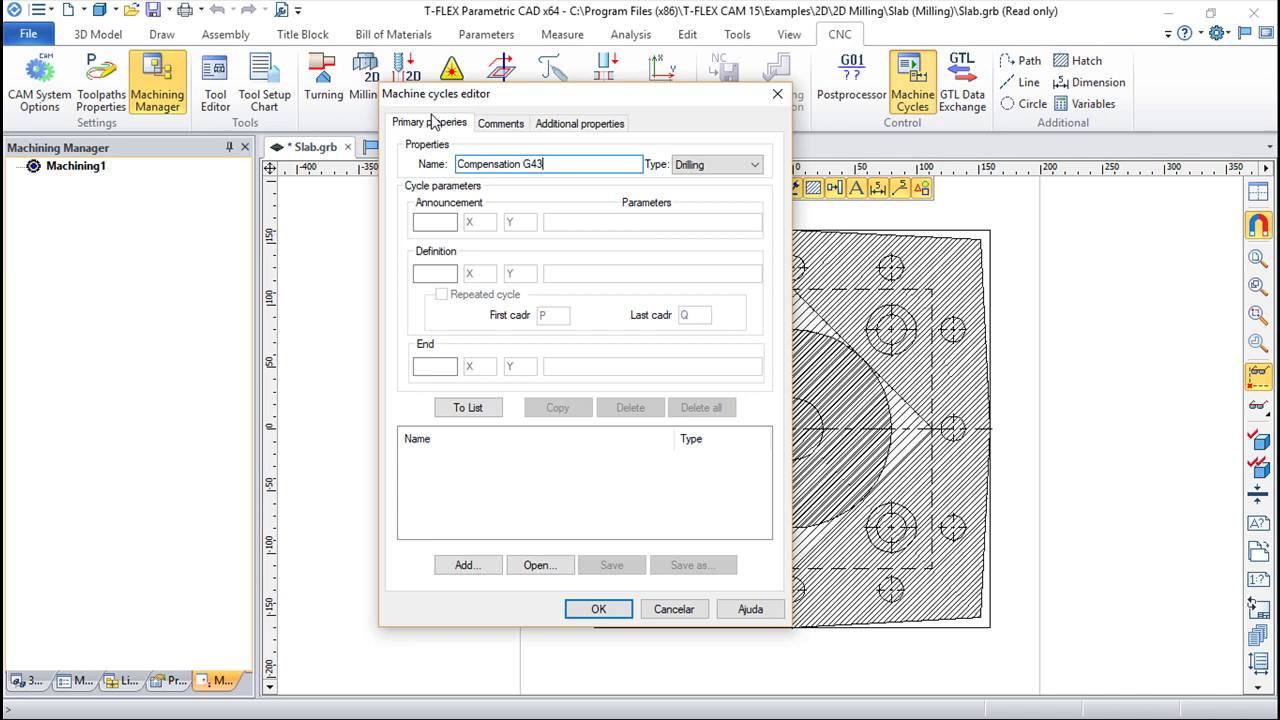
click(754, 166)
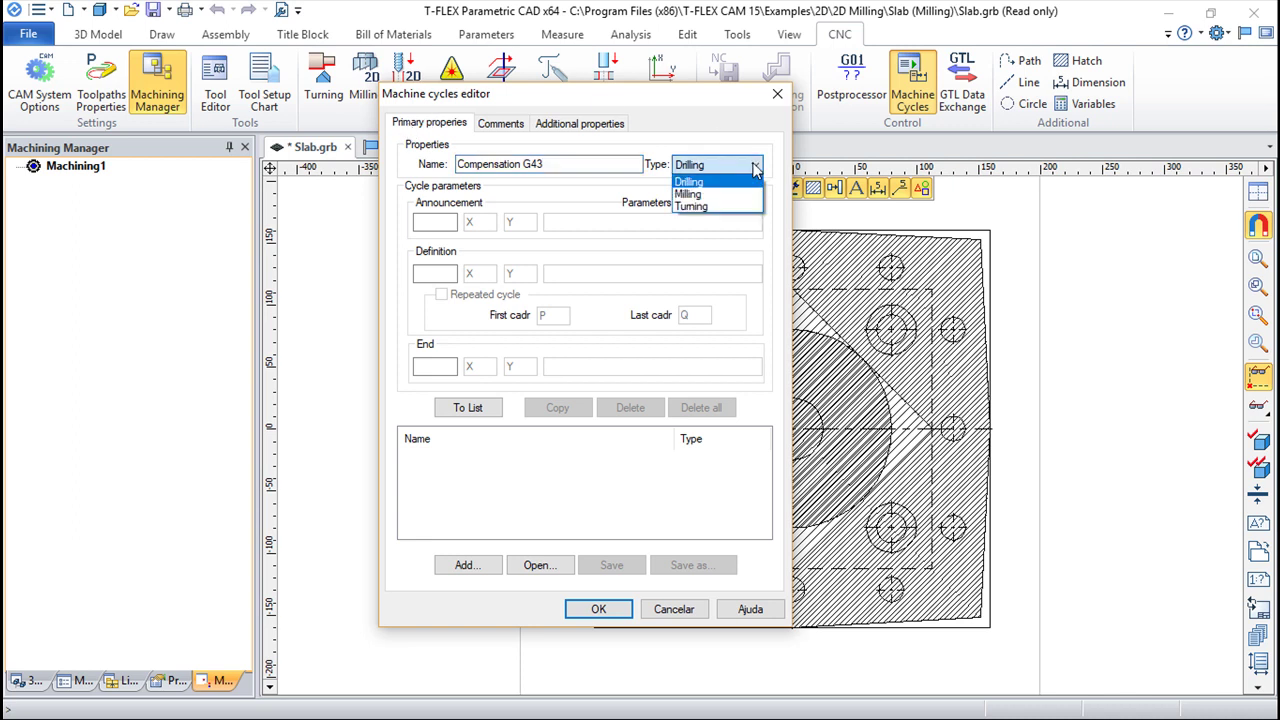
click(688, 194)
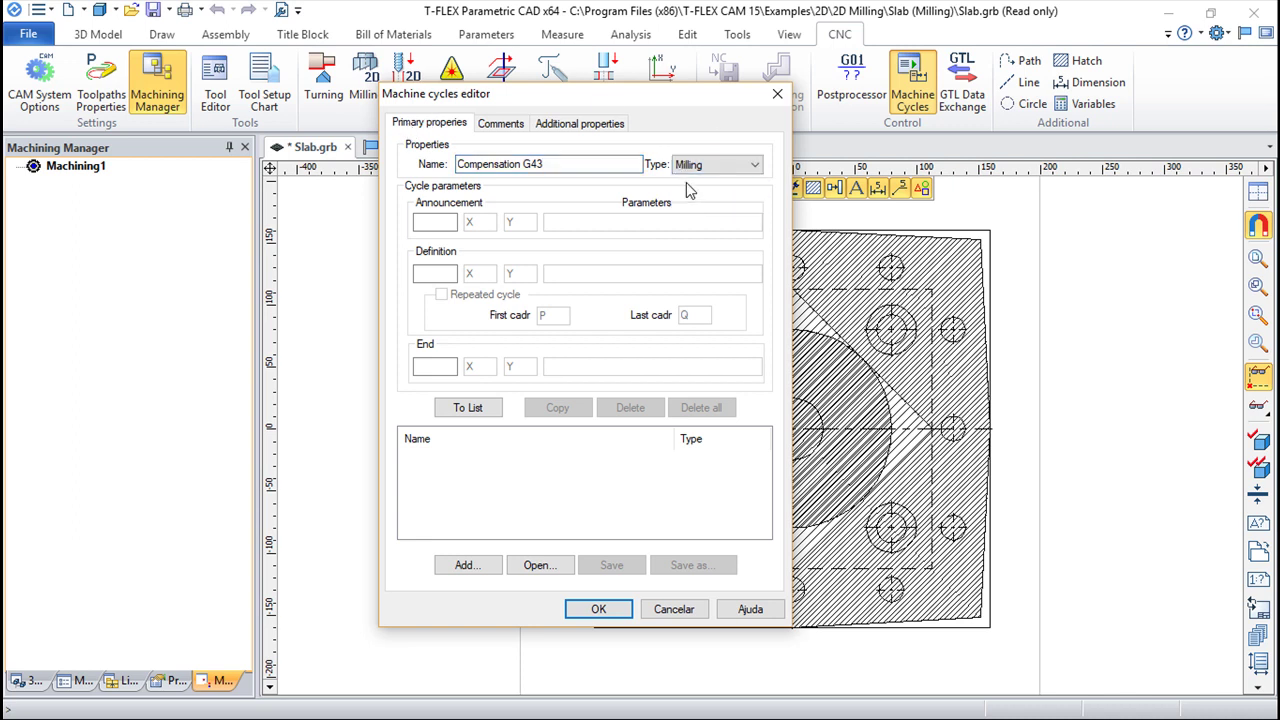
click(438, 218)
Define the cycle as G43 with parameters Z H and add it to the list
click(437, 270)
text(G43)
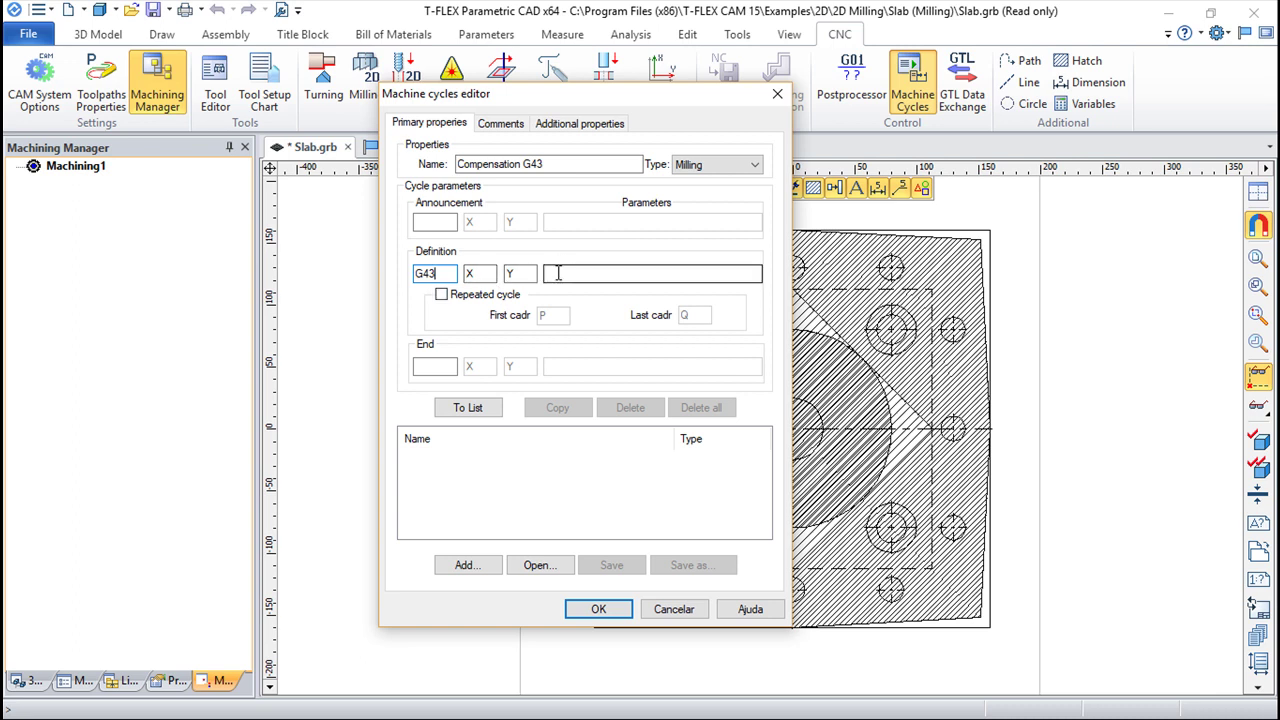
click(558, 273)
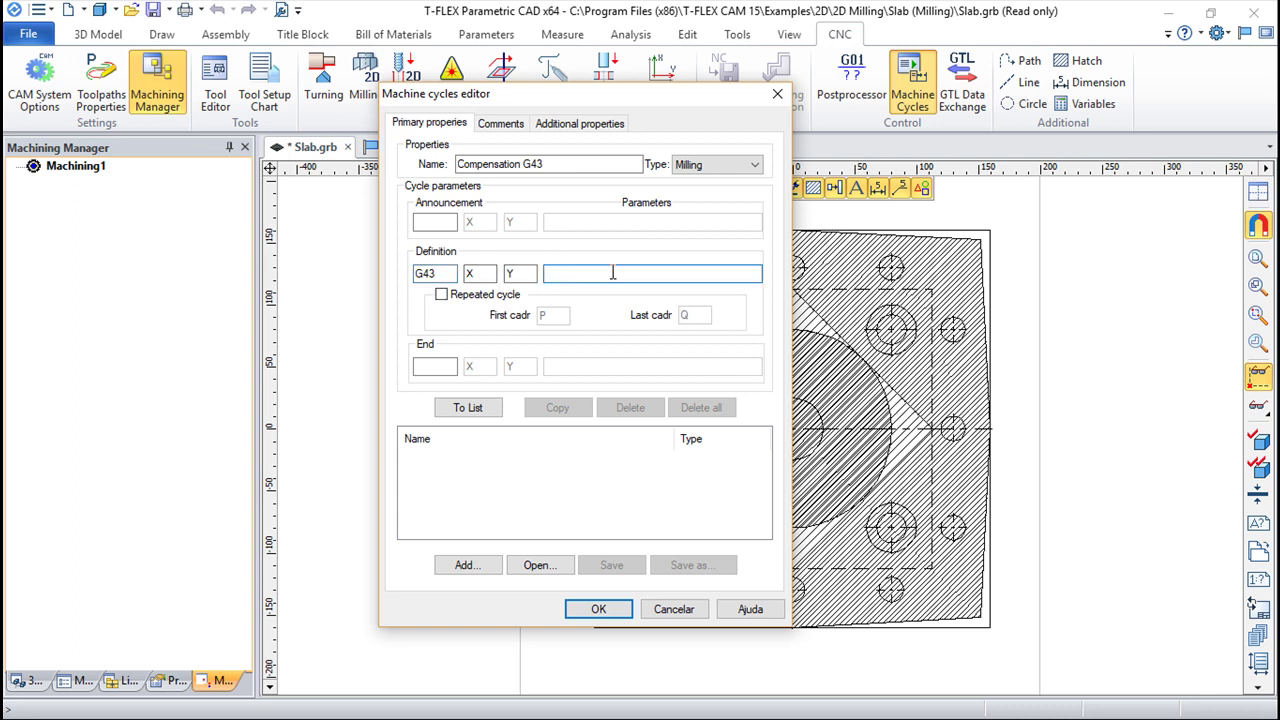
text(Z H)
click(442, 303)
click(442, 296)
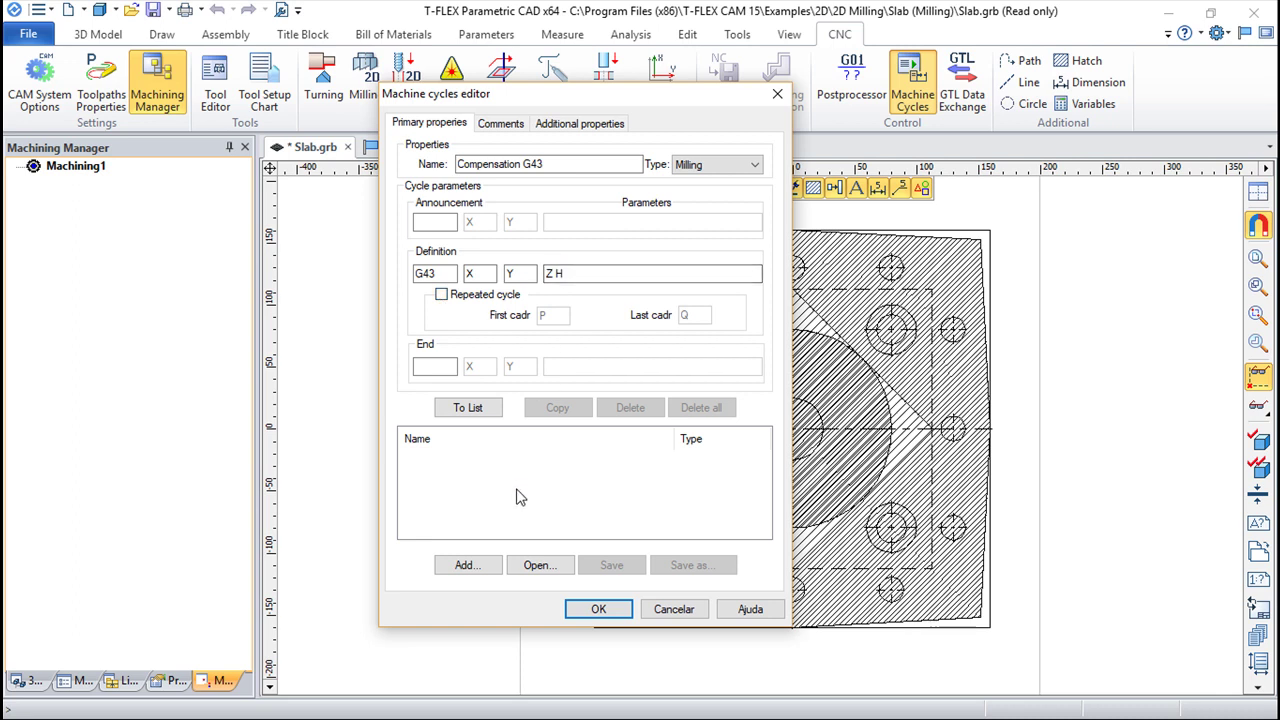
click(474, 409)
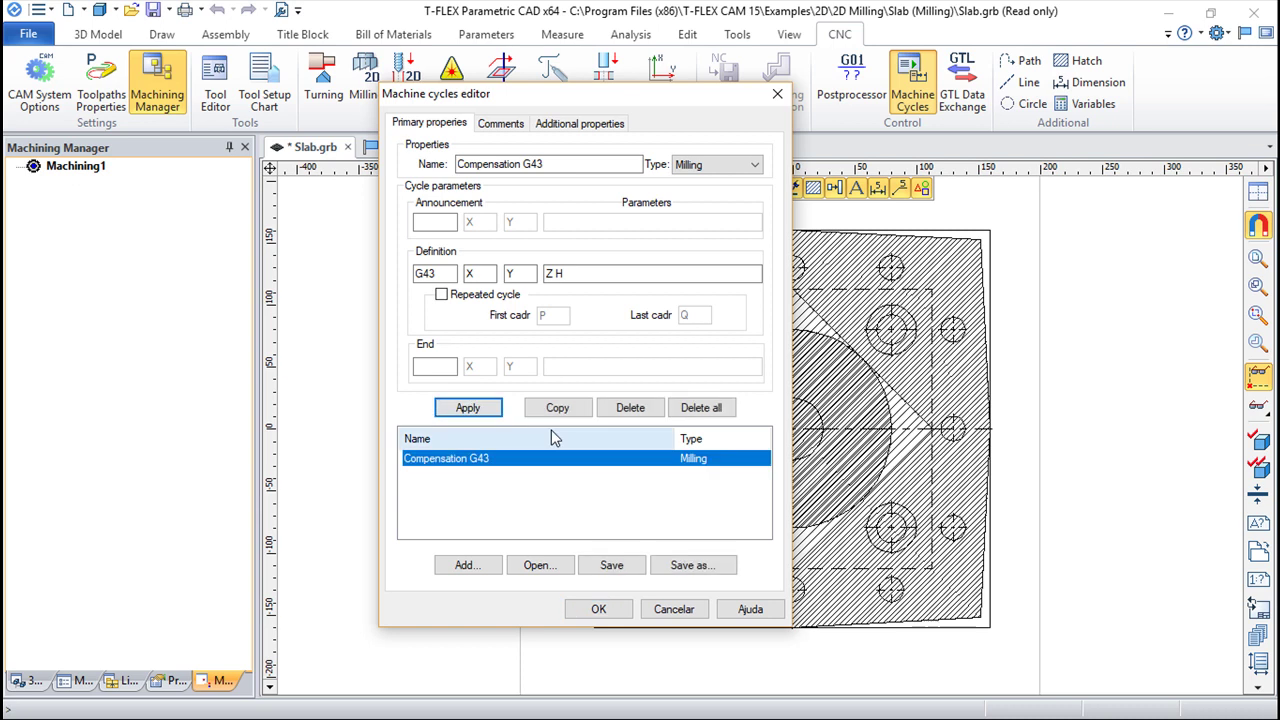
Save the cycle set as the user cycles file 'G43_milling'
click(701, 567)
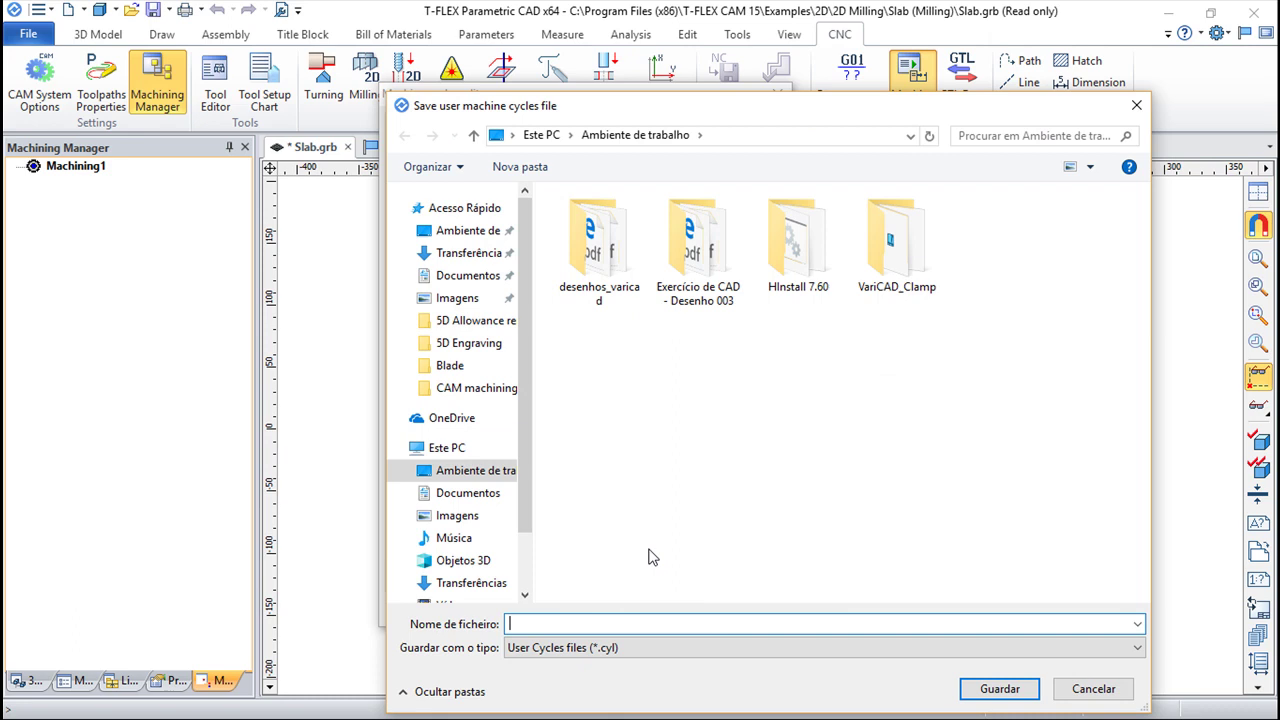
text(G43)
text(_milling)
click(1000, 690)
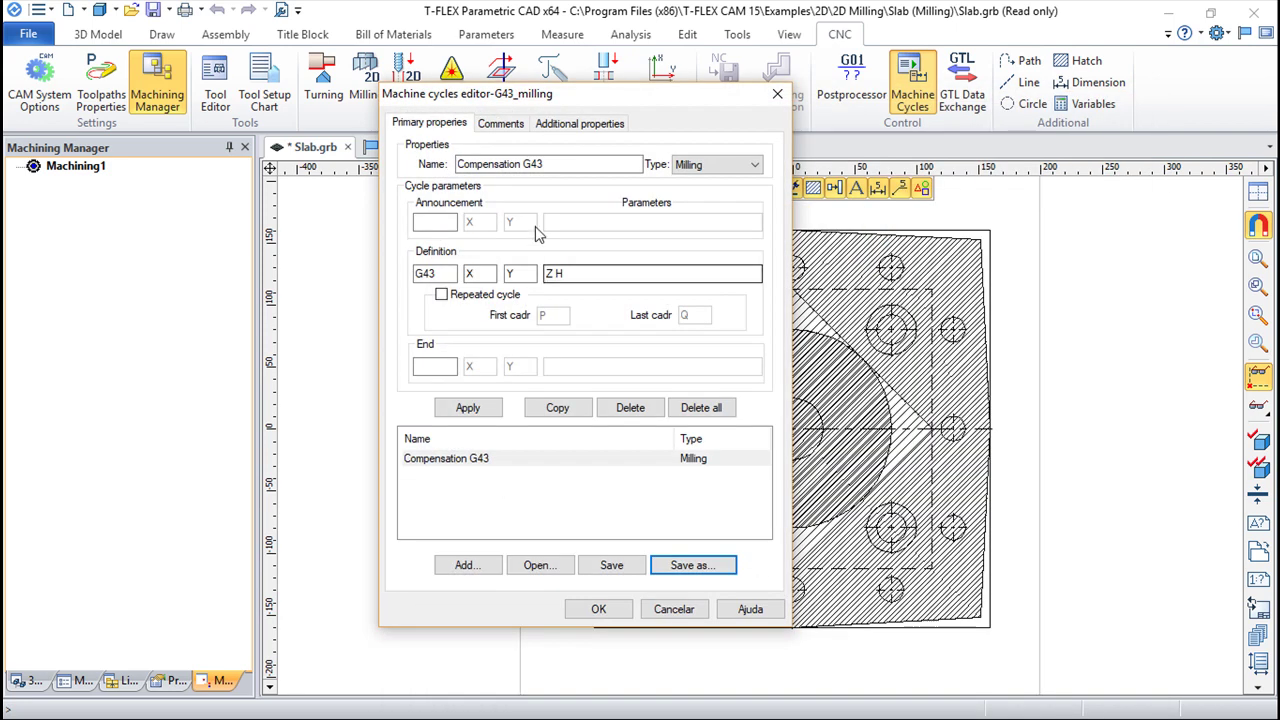
Comment definition parameter Z as 'Plane' and parameter H as 'Height'
click(500, 124)
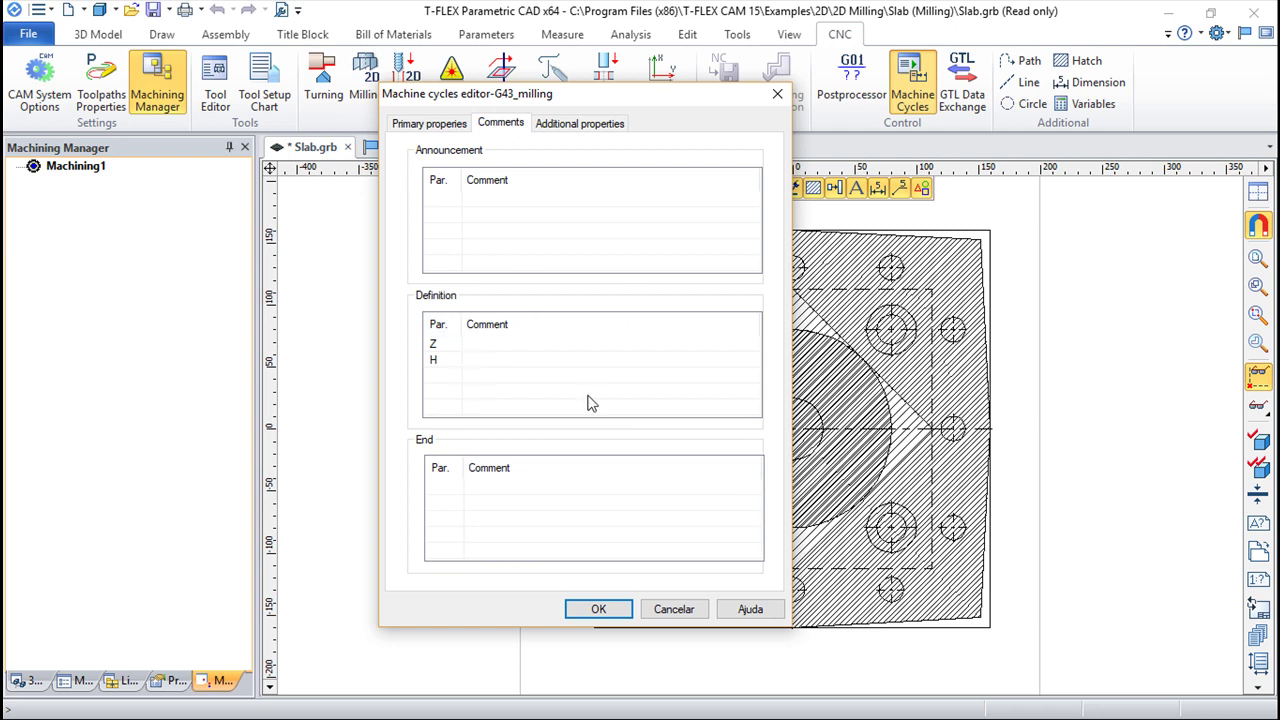
click(493, 345)
text(Pla)
text(ne)
click(478, 361)
text(Heig)
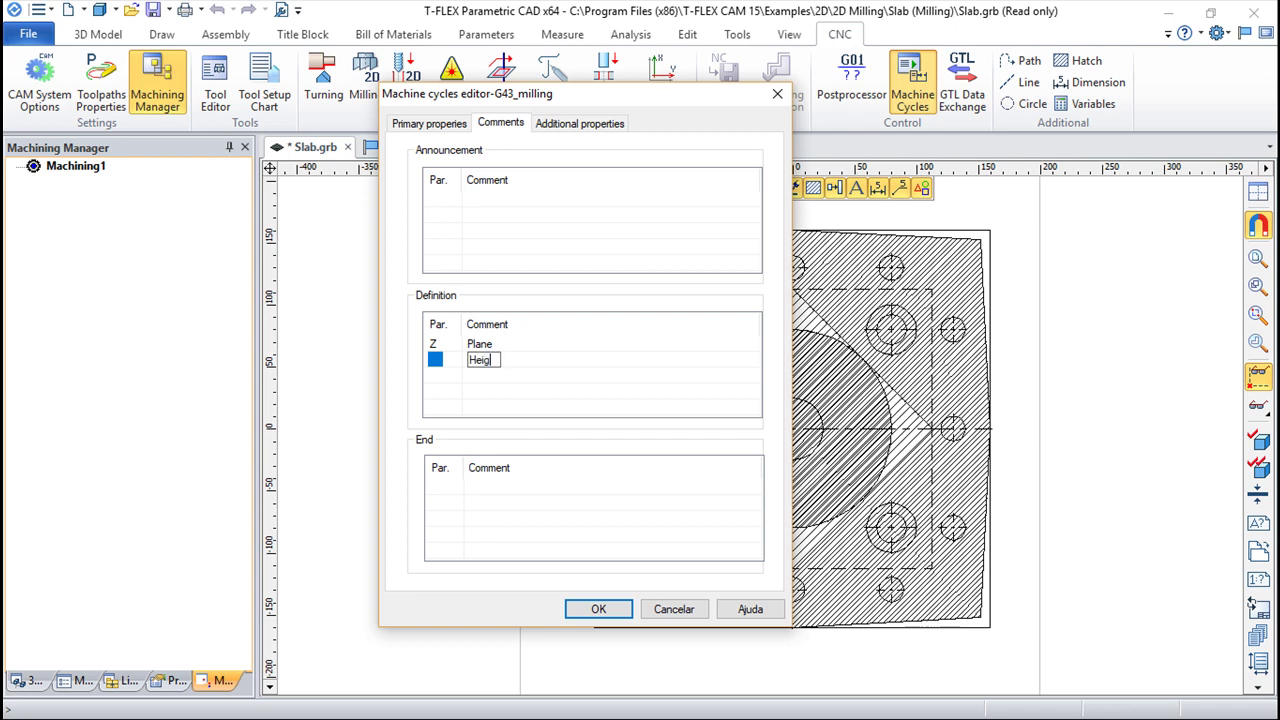
text(ht)
click(579, 123)
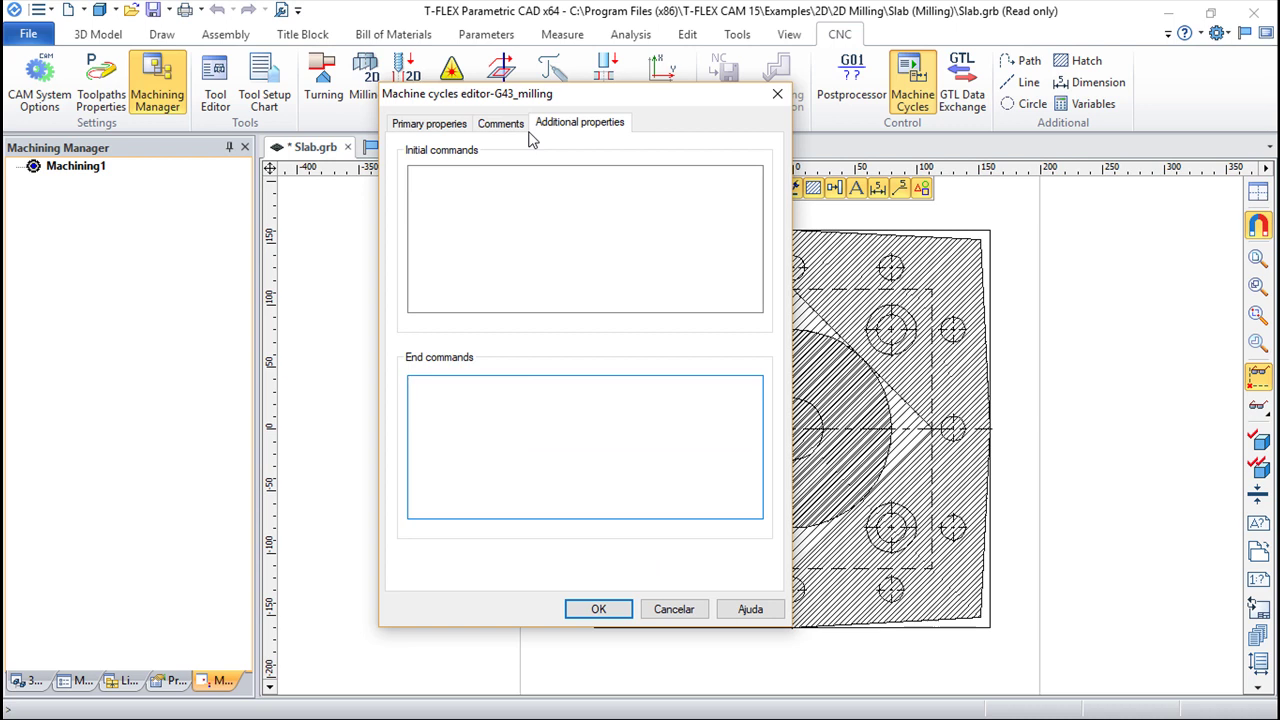
Enter initial commands G56S2000 and M08 on separate lines
click(421, 177)
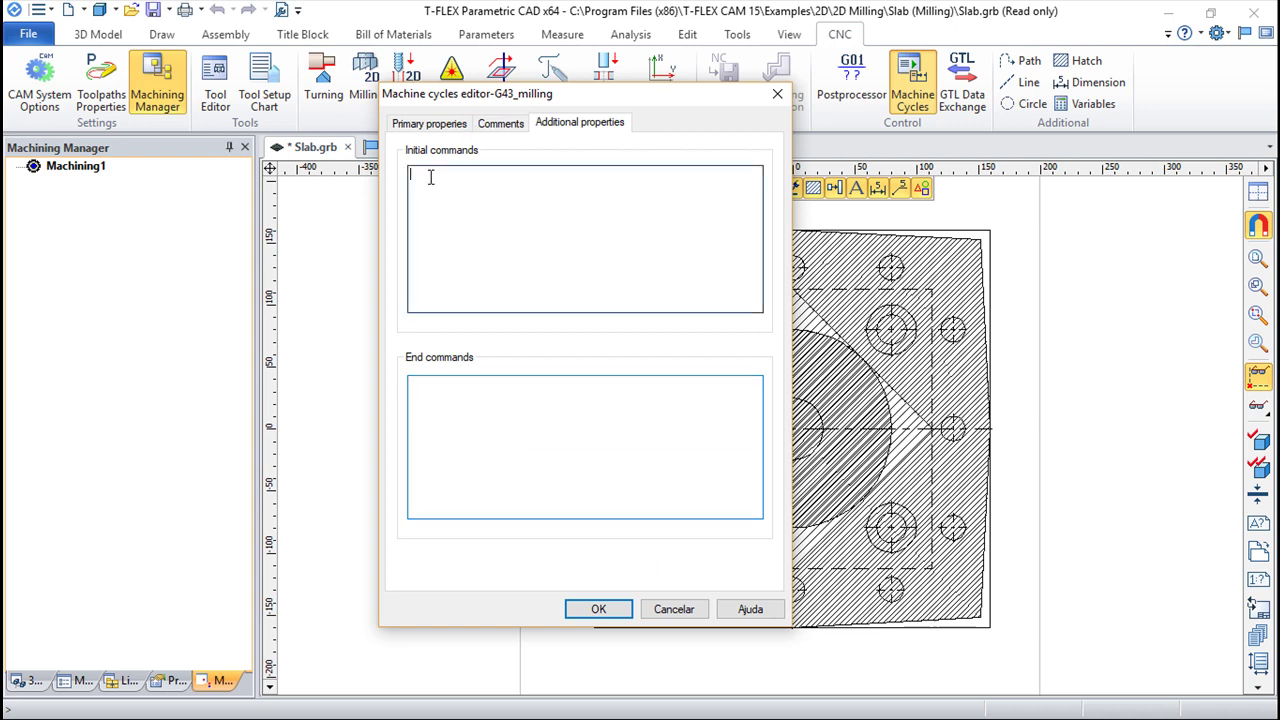
text(G)
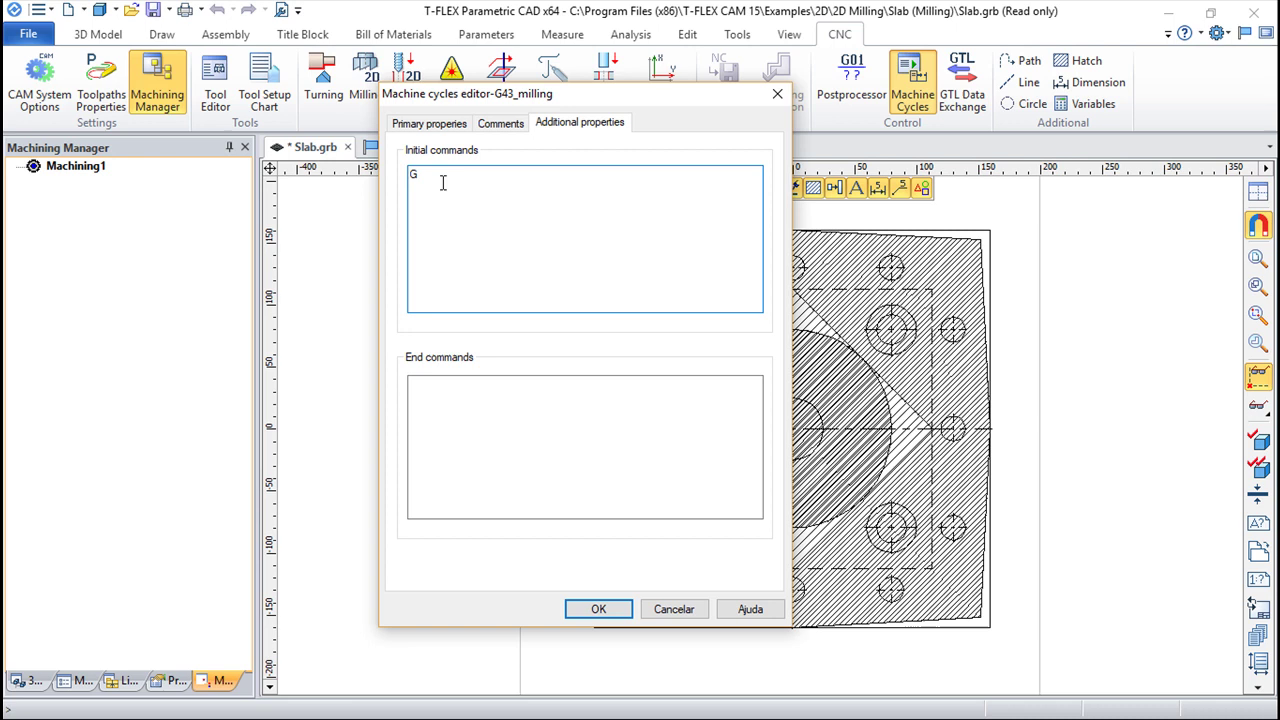
text(56)
text(S200)
text(0)
key(Return)
text(M0)
text(8)
Enter end commands M09 and G28, then confirm the cycles editor with OK
click(446, 382)
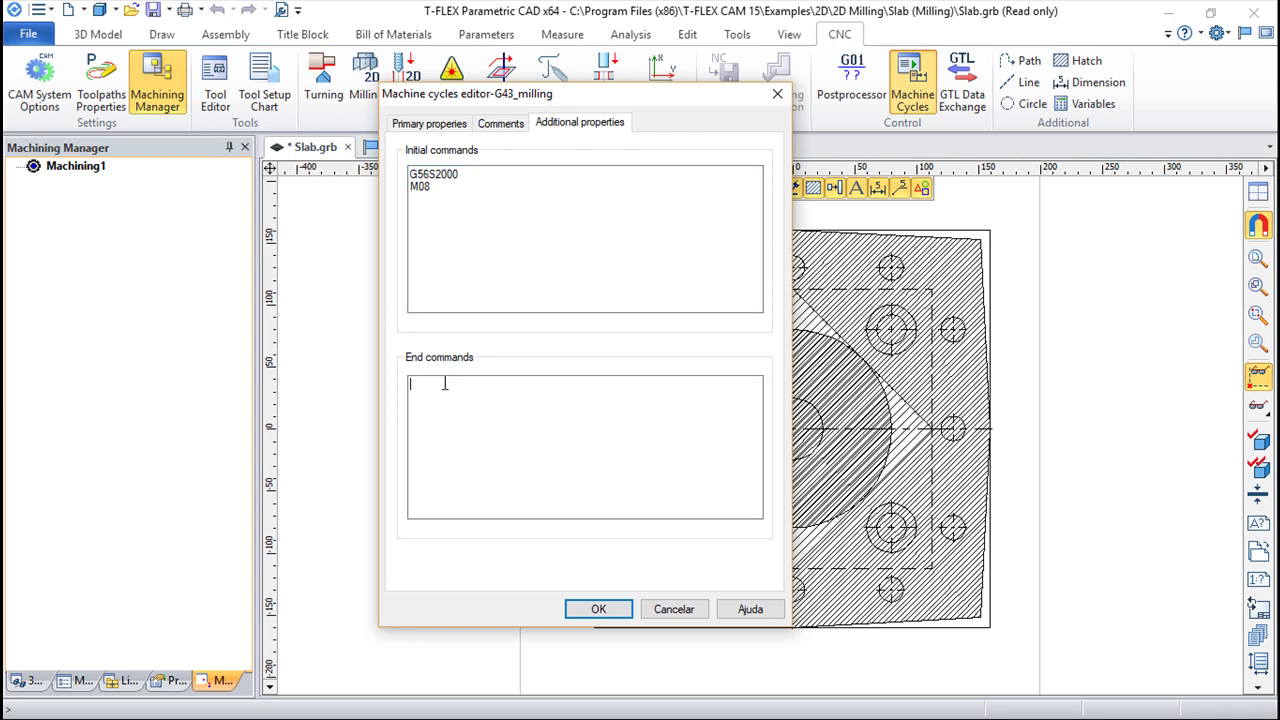
text(M09)
key(Return)
text(G)
text(28)
click(600, 611)
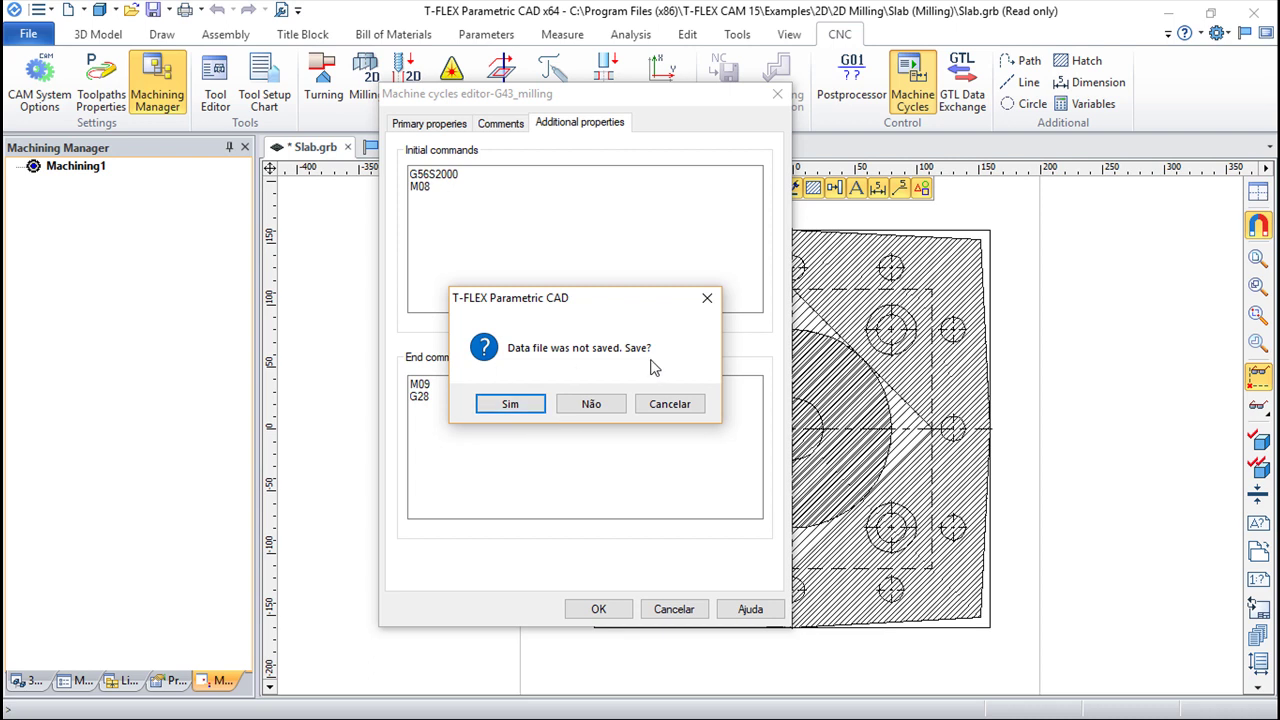
Agree to save the cycle file, then pan the Slab drawing left
click(508, 405)
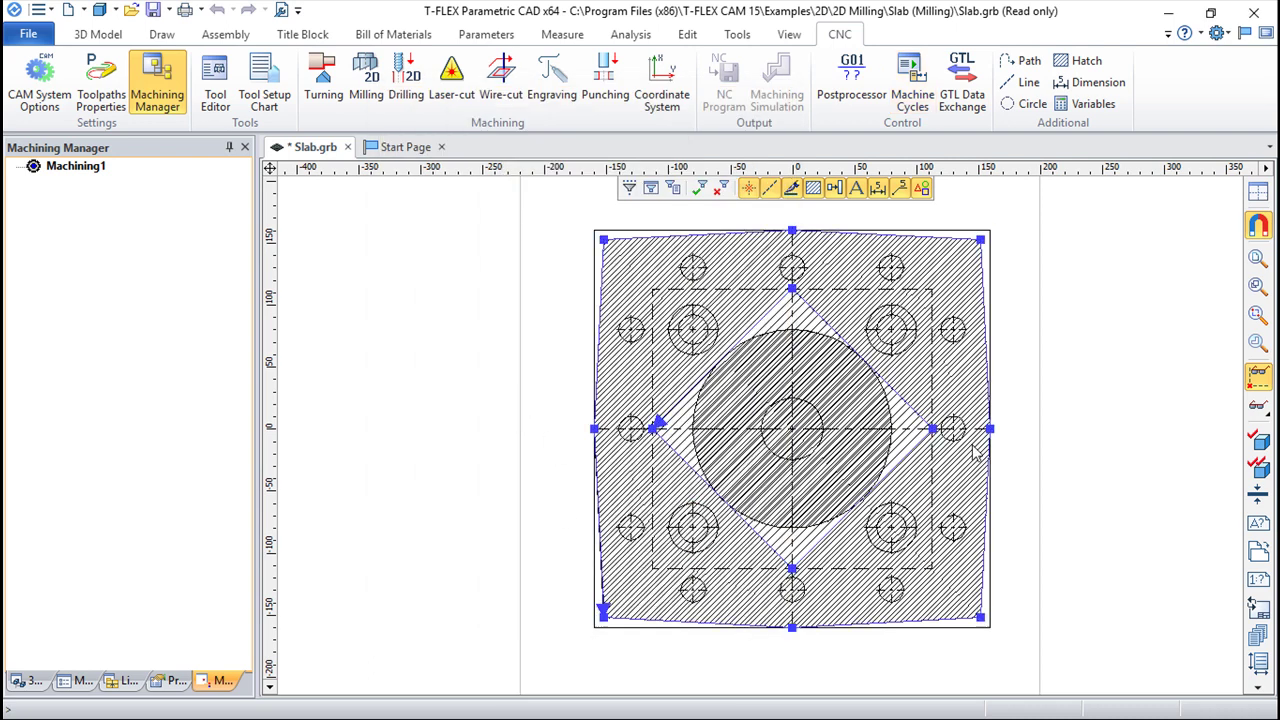
middle_drag(1120, 428, 1012, 435)
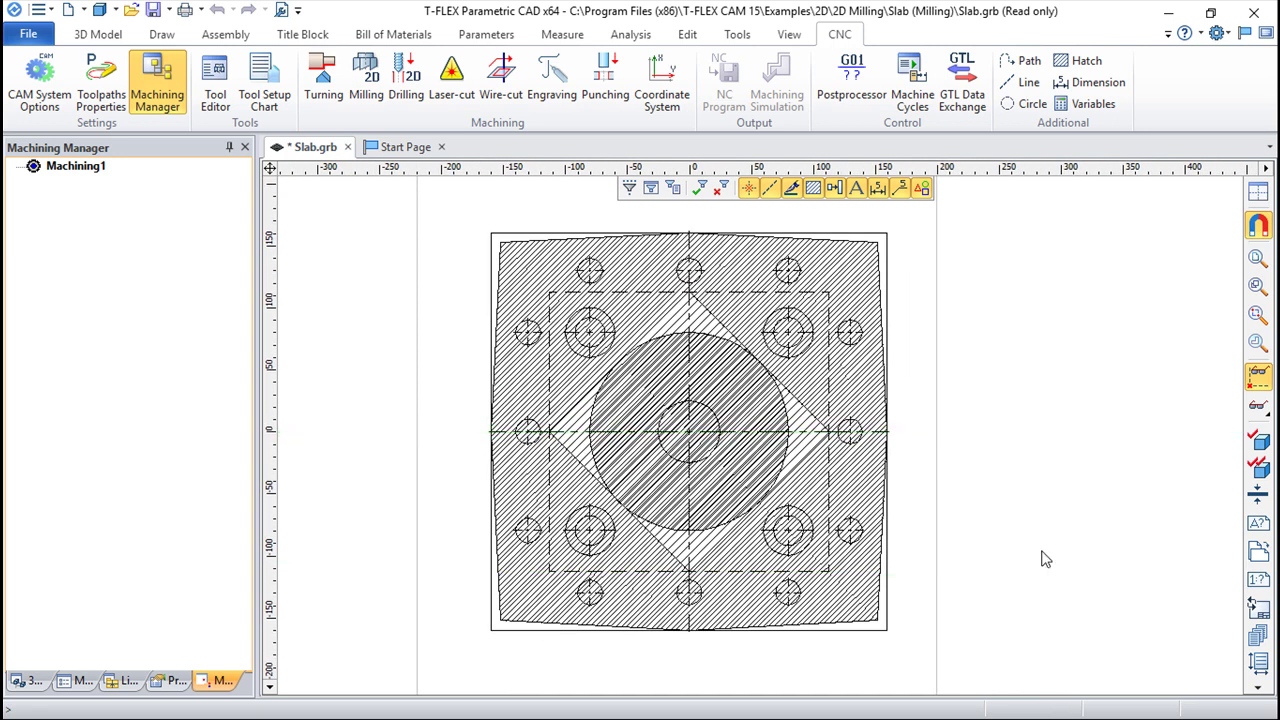